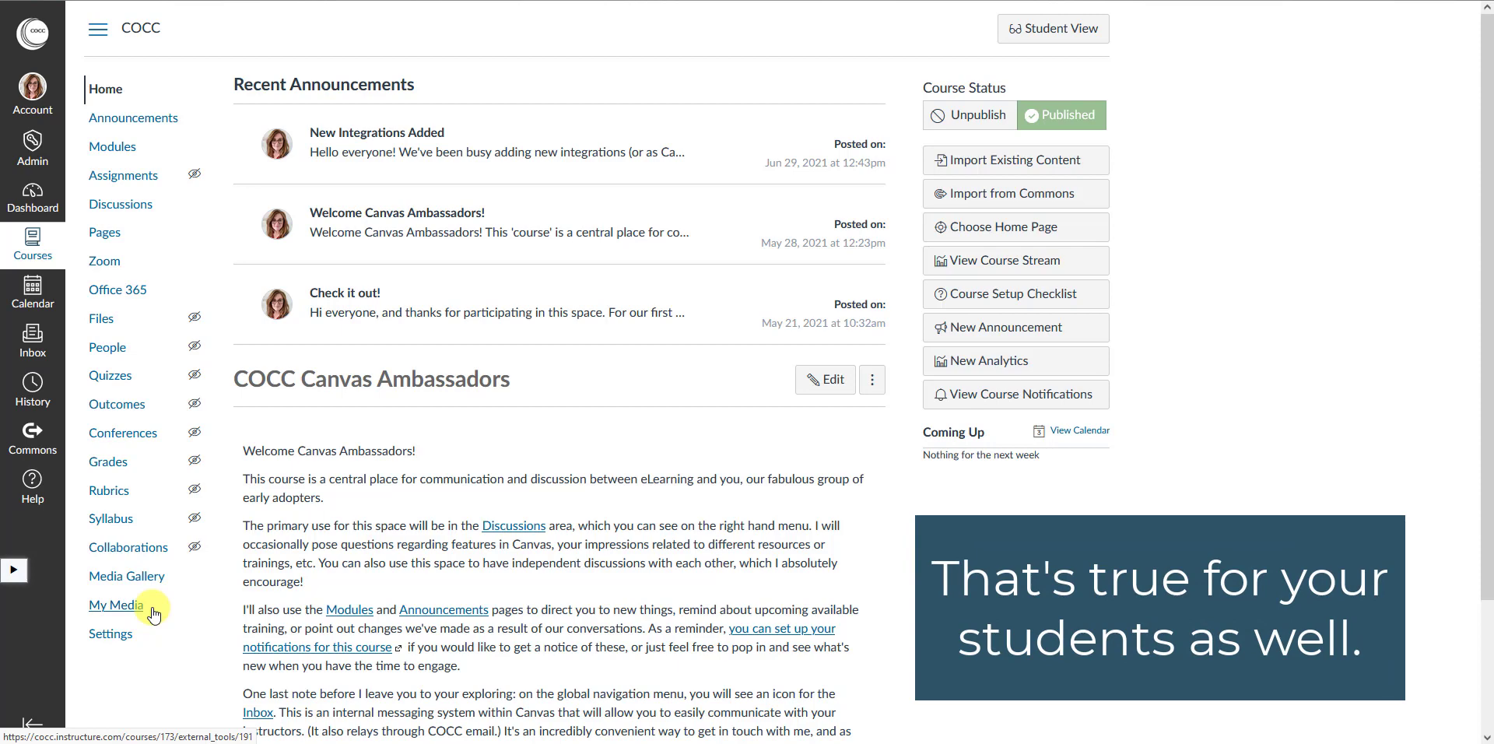
Go to My Media and show the Add New options, including Kaltura Capture and YouTube.
left_click(153, 613)
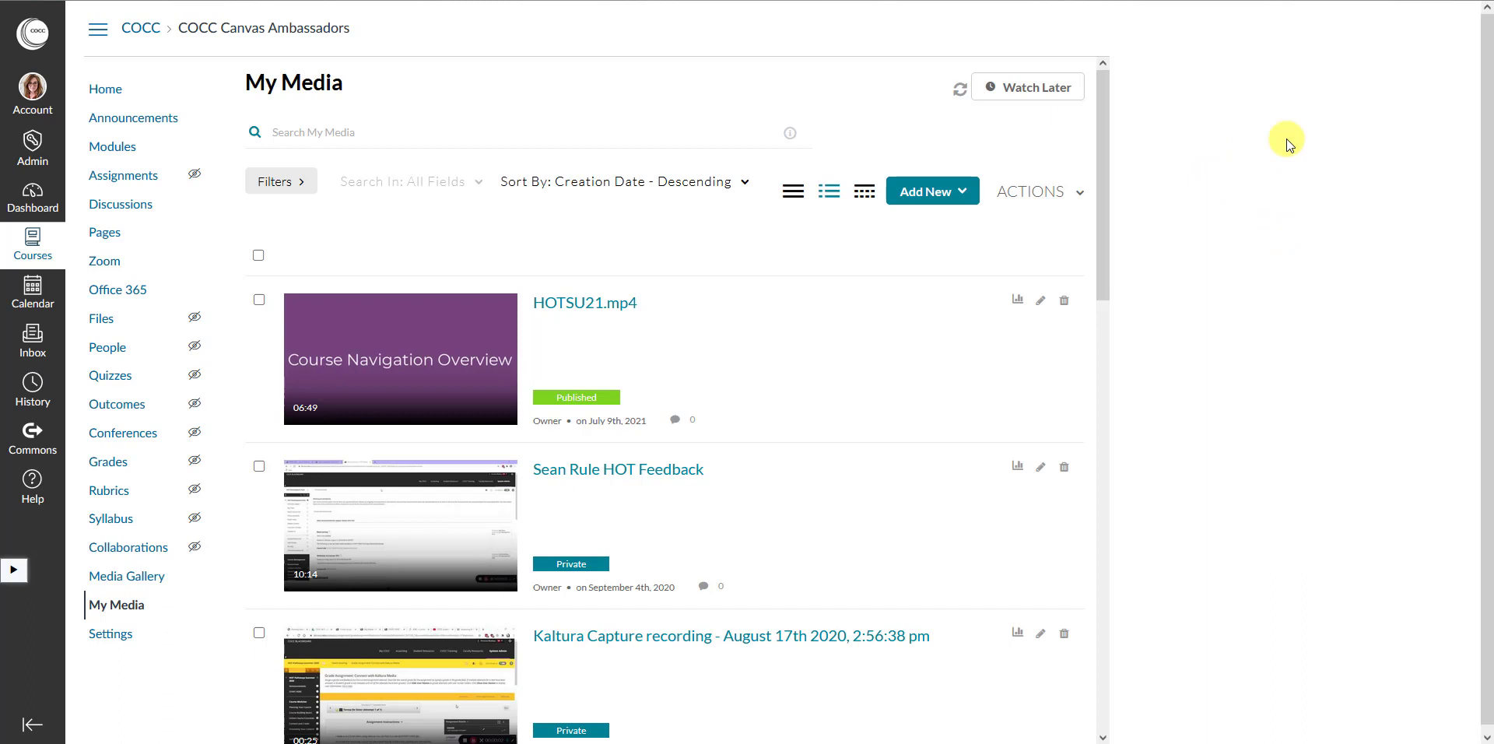
left_click(955, 192)
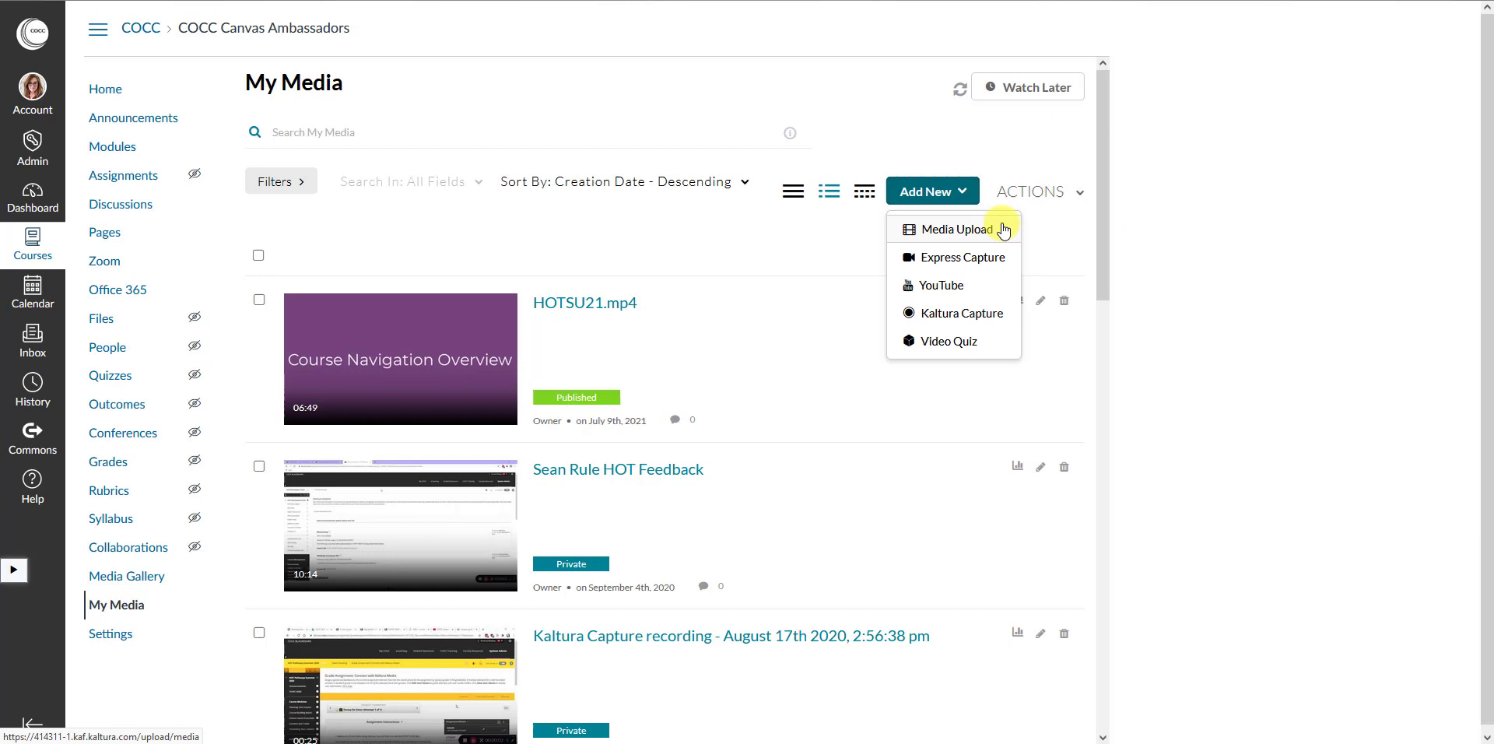
Launch the Kaltura Capture recorder, always allowing the link, then close it and return to My Media.
left_click(990, 323)
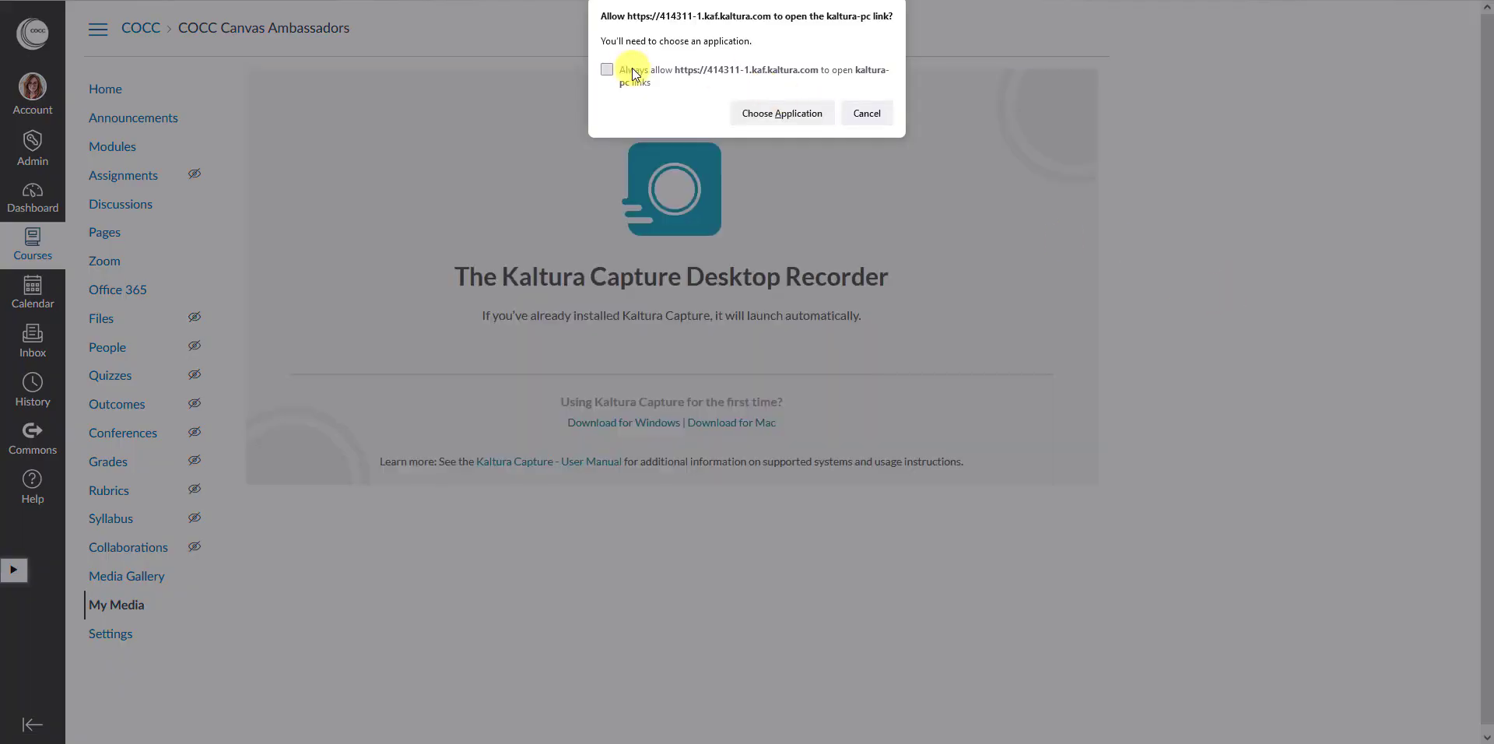
left_click(607, 69)
left_click(747, 109)
left_click(790, 189)
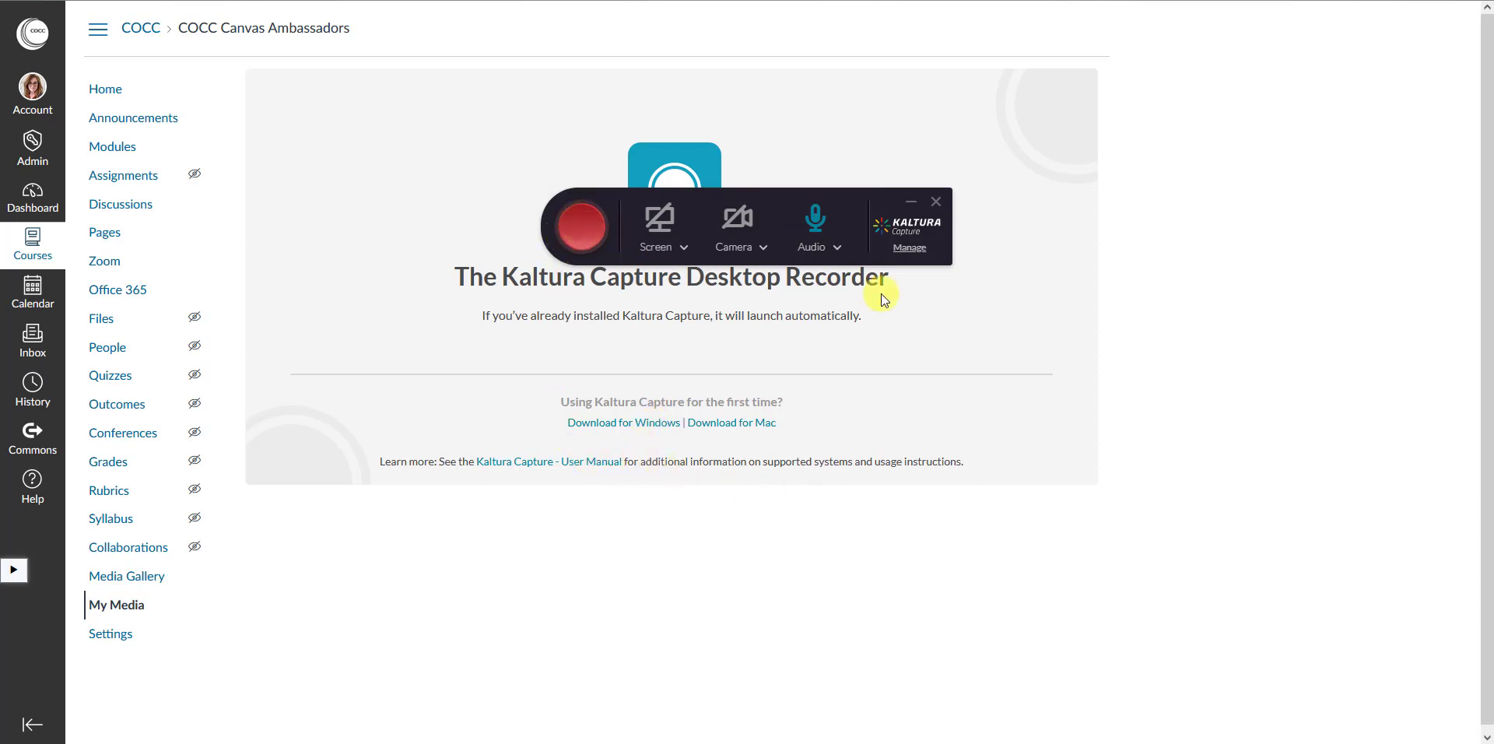
left_click(936, 202)
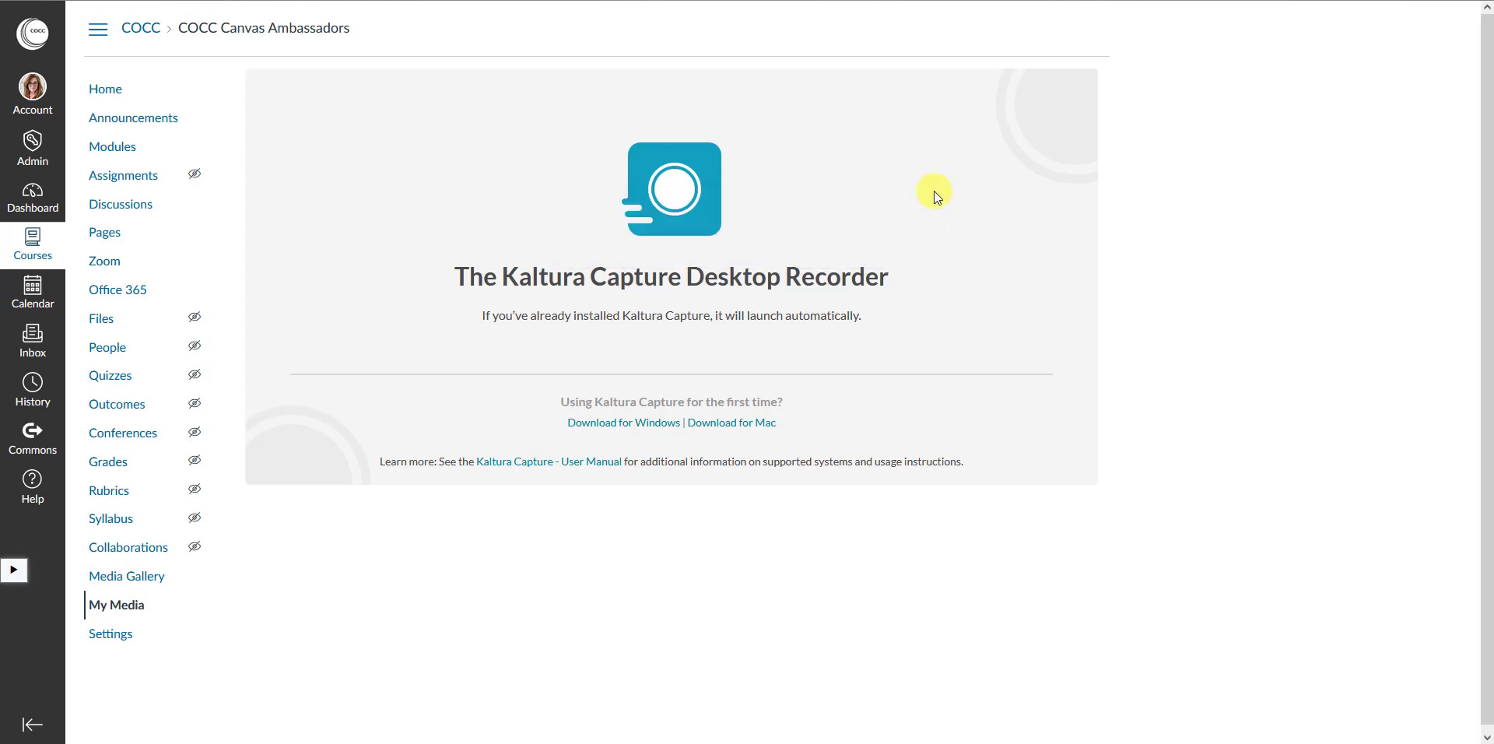
left_click(130, 606)
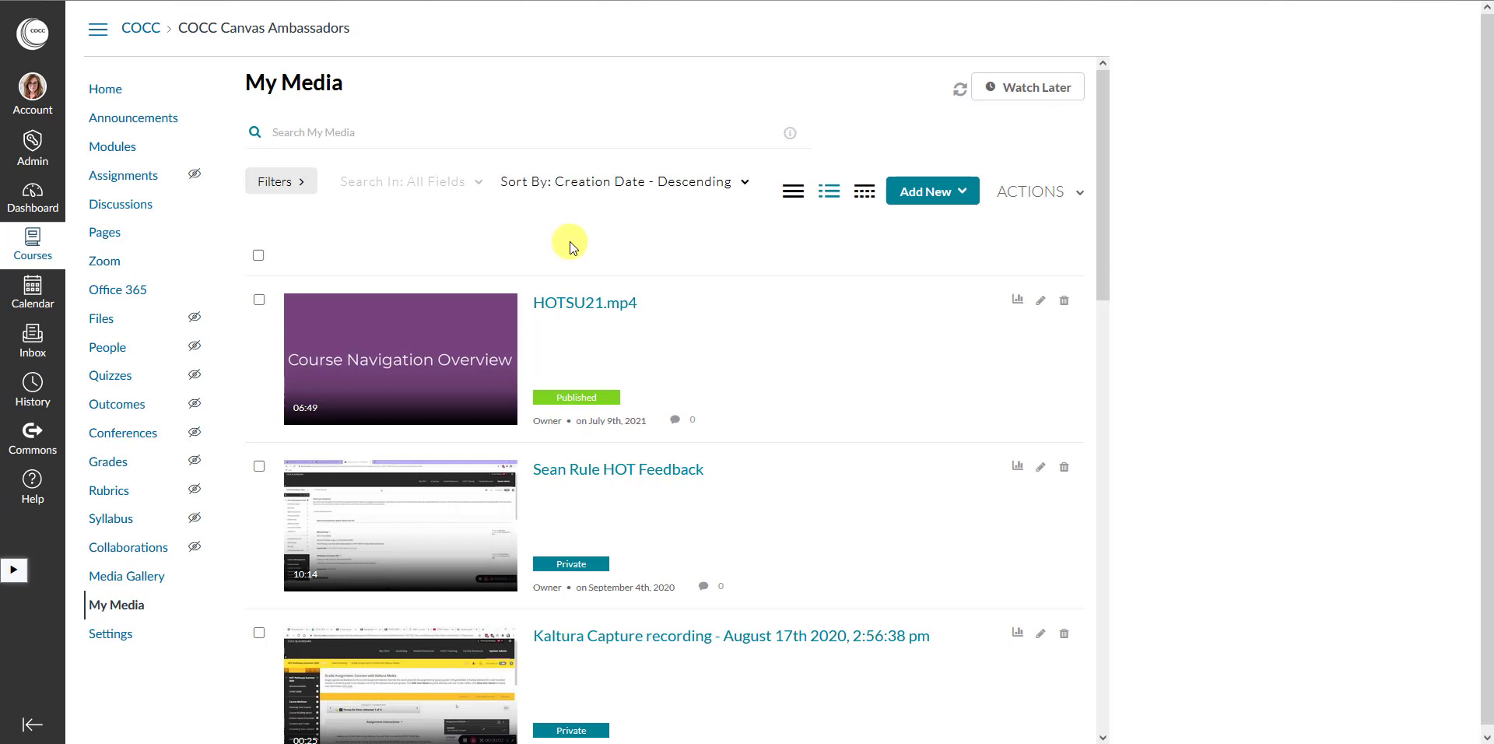
Browse the Media Gallery's Add Media and ADD NEW options, then open 'Using Kaltura in Canvas'.
left_click(109, 576)
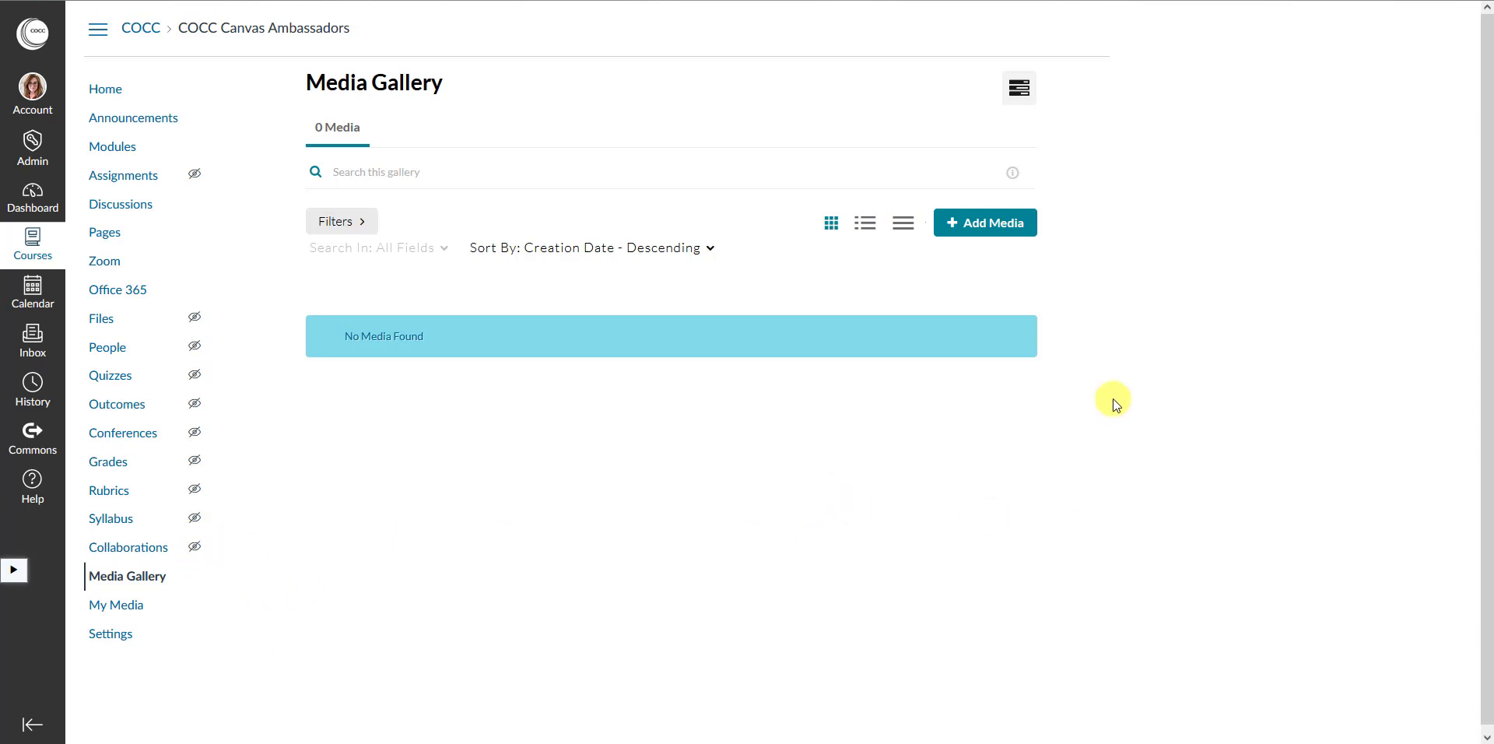
left_click(1004, 226)
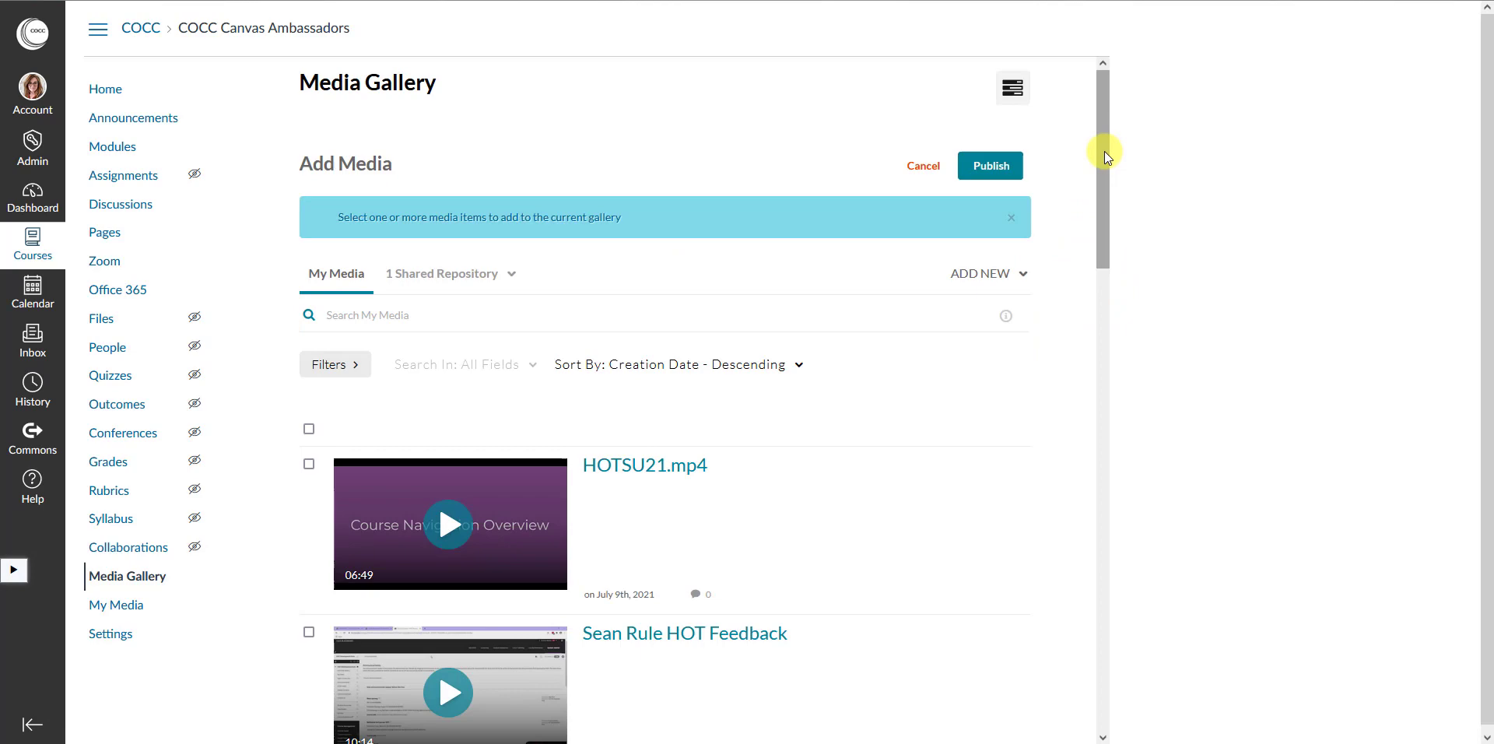
left_click_drag(1104, 151, 1124, 110)
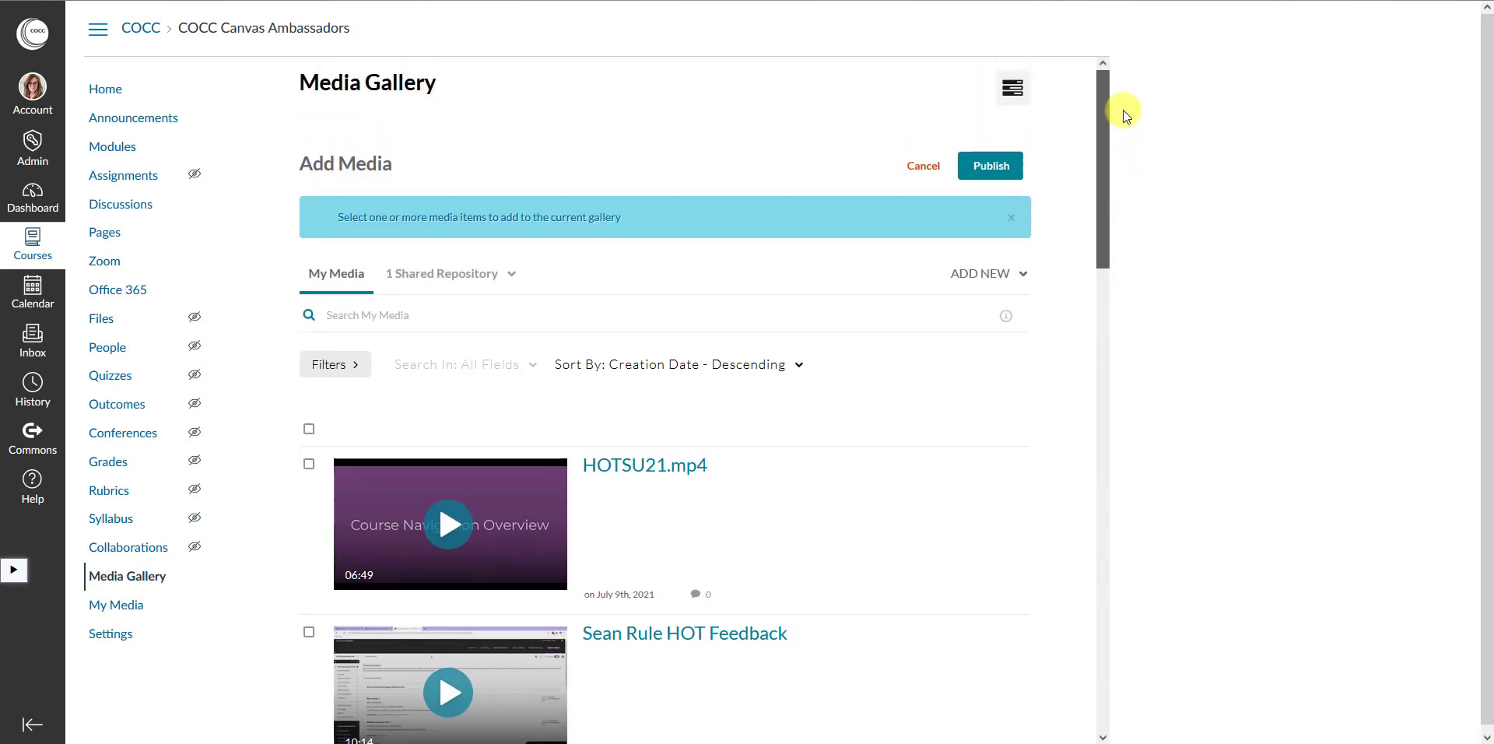
left_click(999, 274)
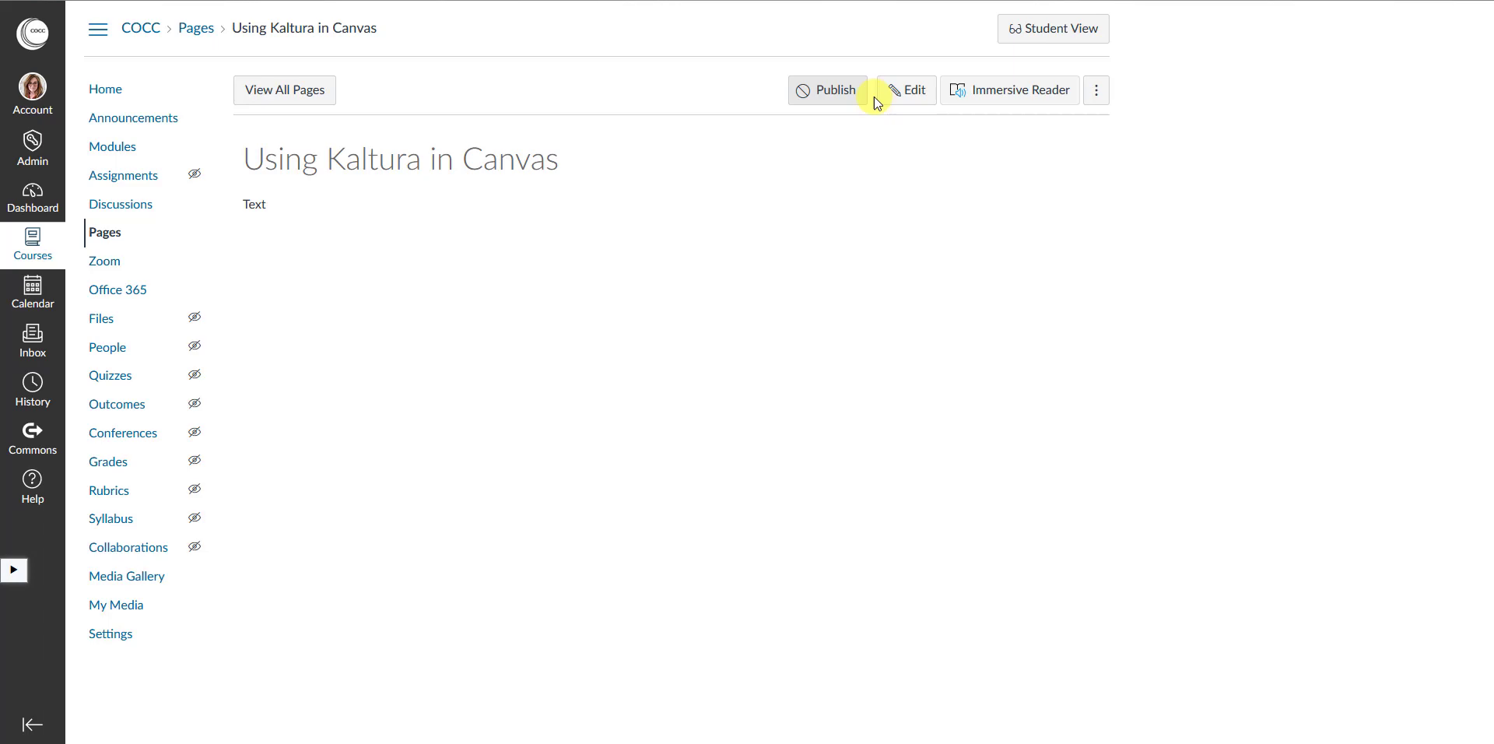
Edit the page without auto-saved content and embed HOTSU21.mp4 on a new line below 'Text'.
left_click(895, 92)
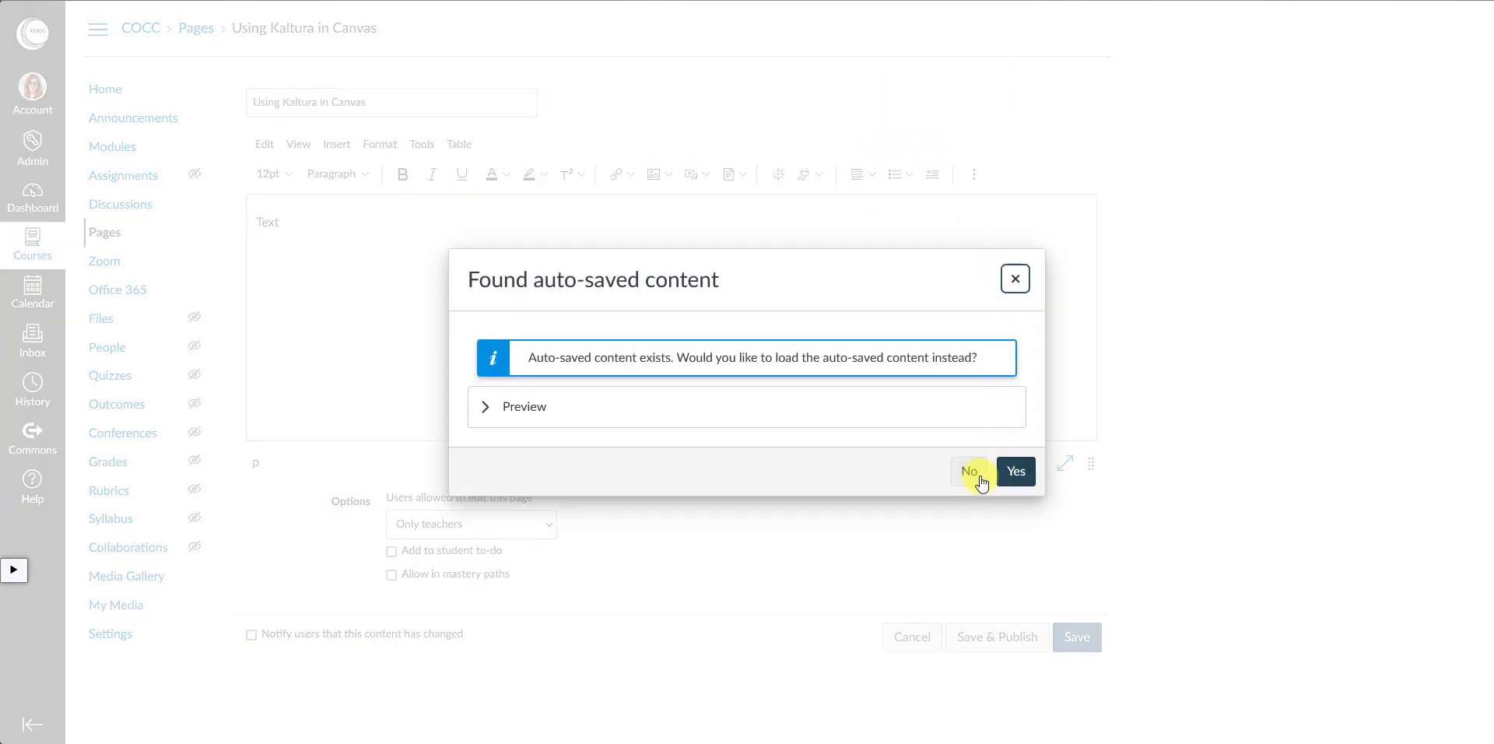
left_click(969, 471)
left_click(353, 225)
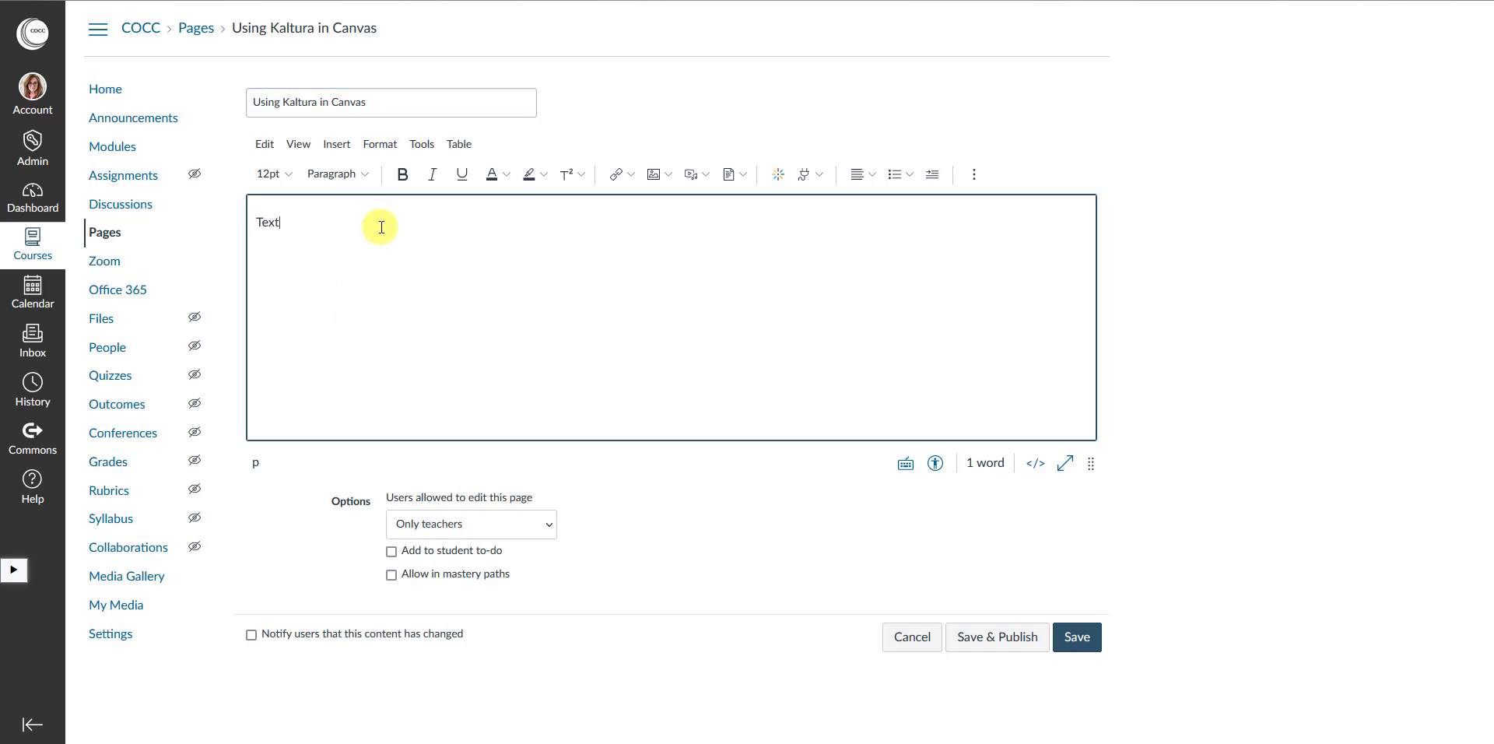
key("Return")
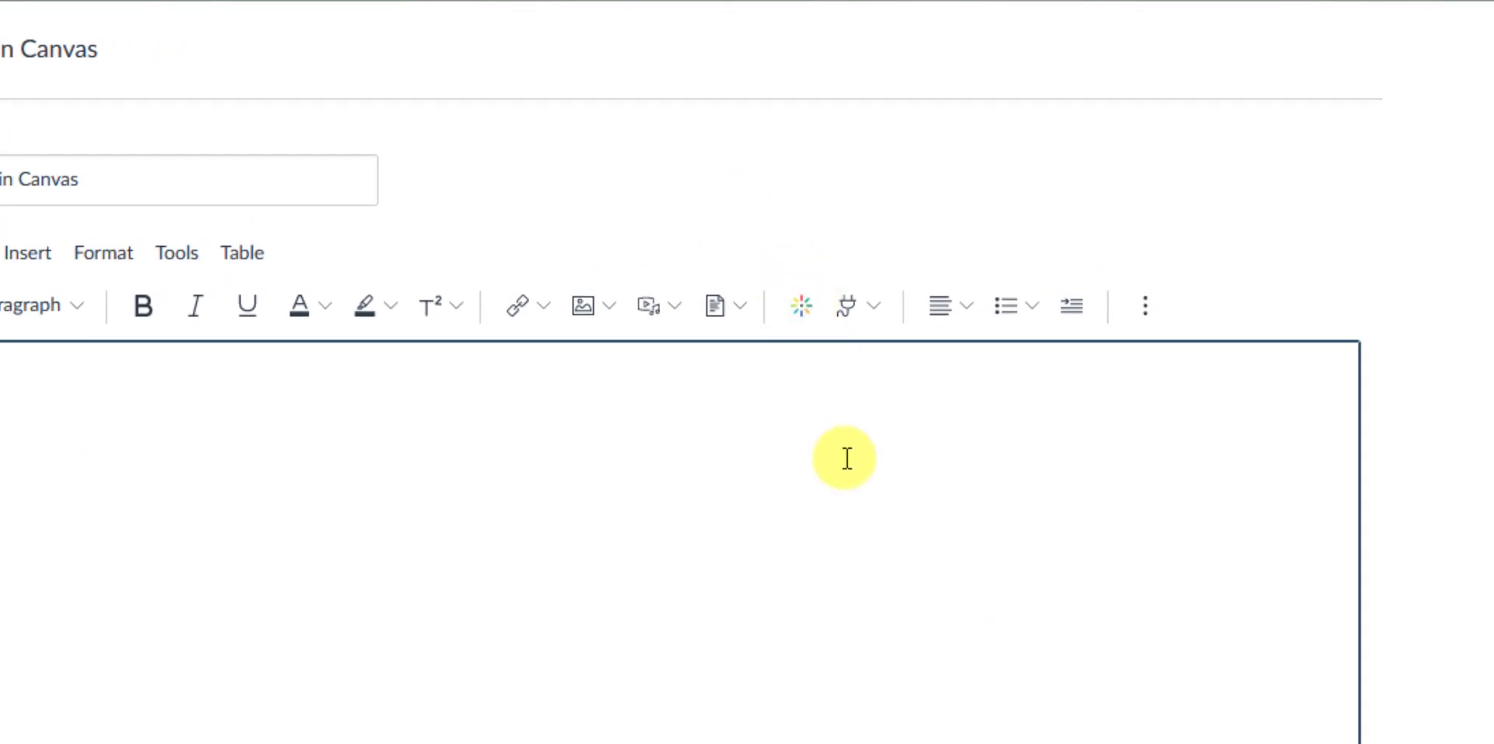
left_click(805, 315)
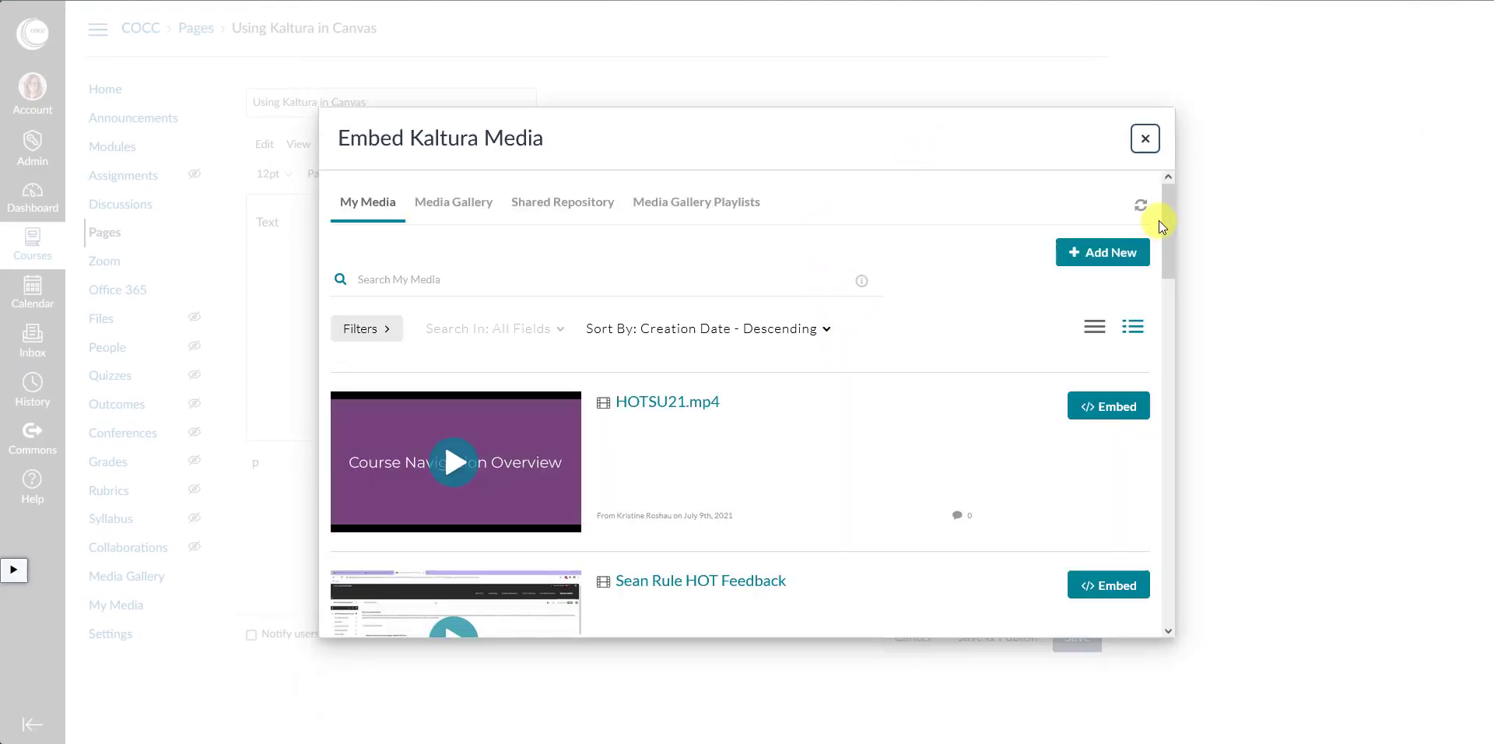
left_click_drag(1165, 218, 1177, 168)
left_click(1078, 411)
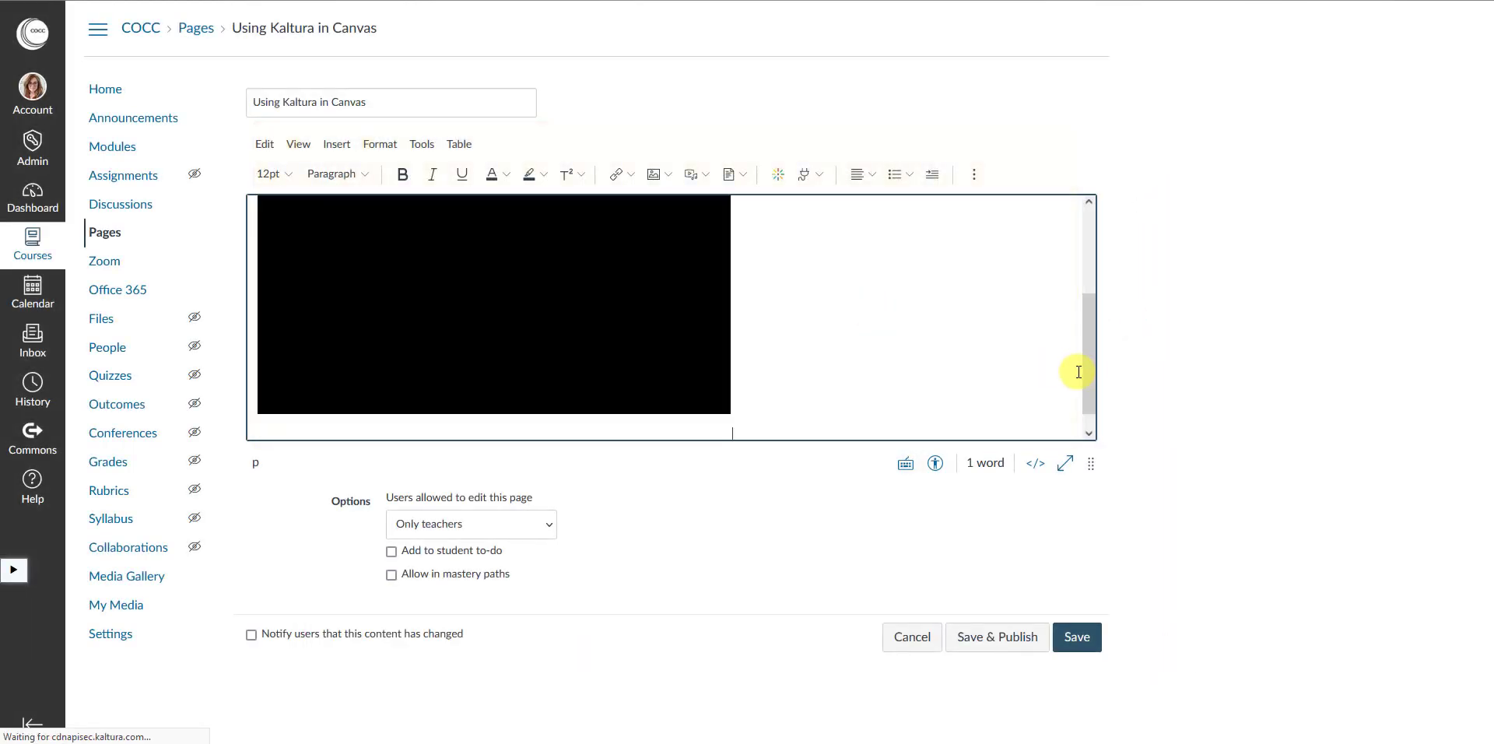
left_click_drag(1090, 373, 1087, 300)
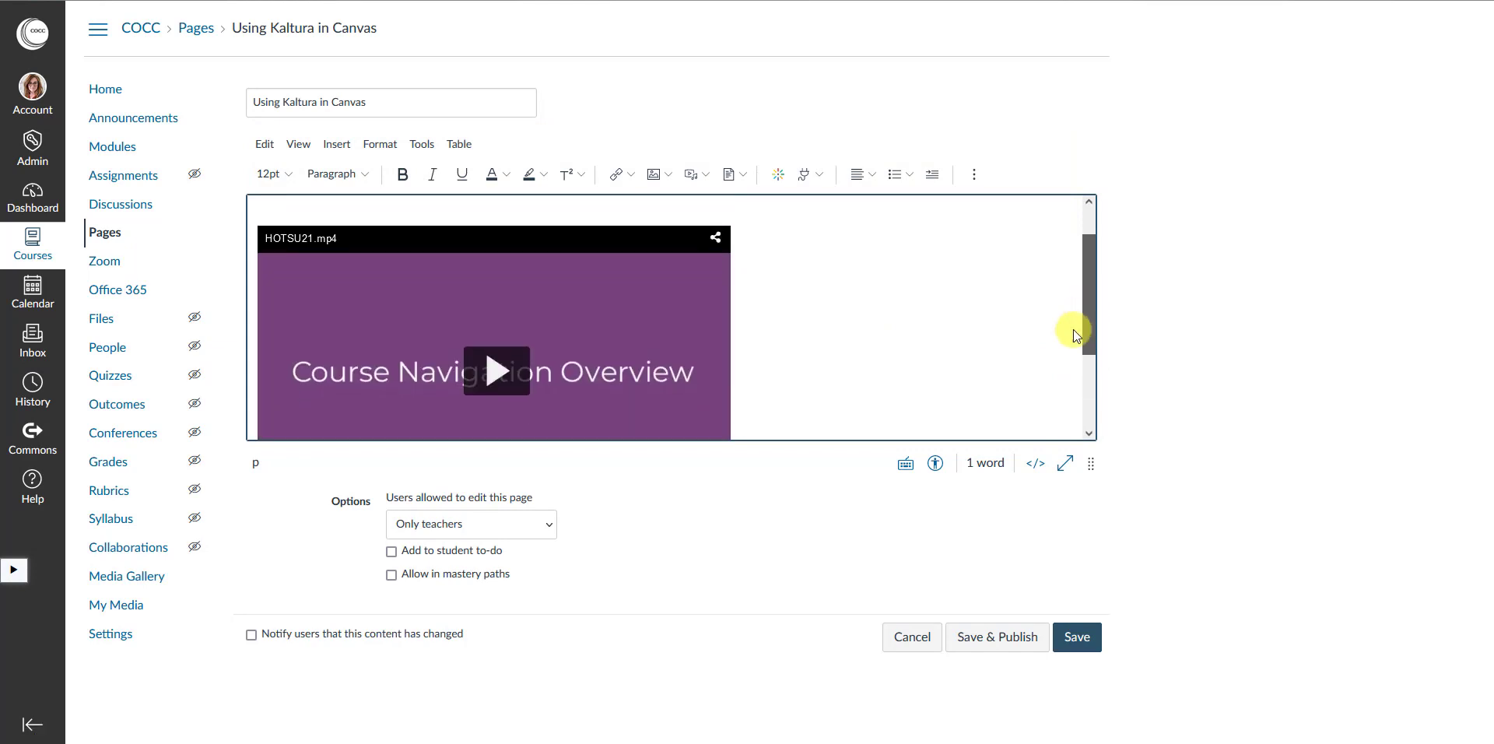
scroll(1059, 374, "down", 2)
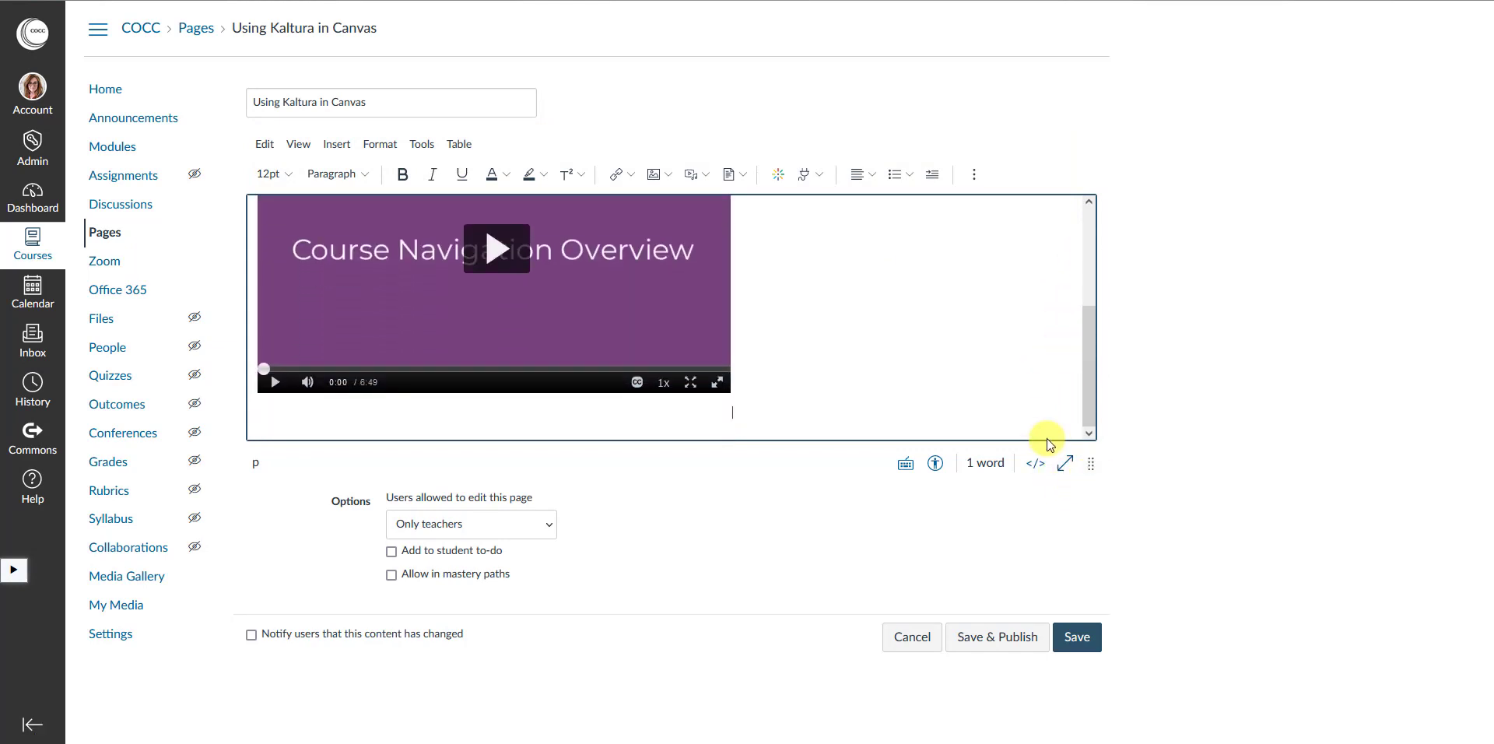
key("Return")
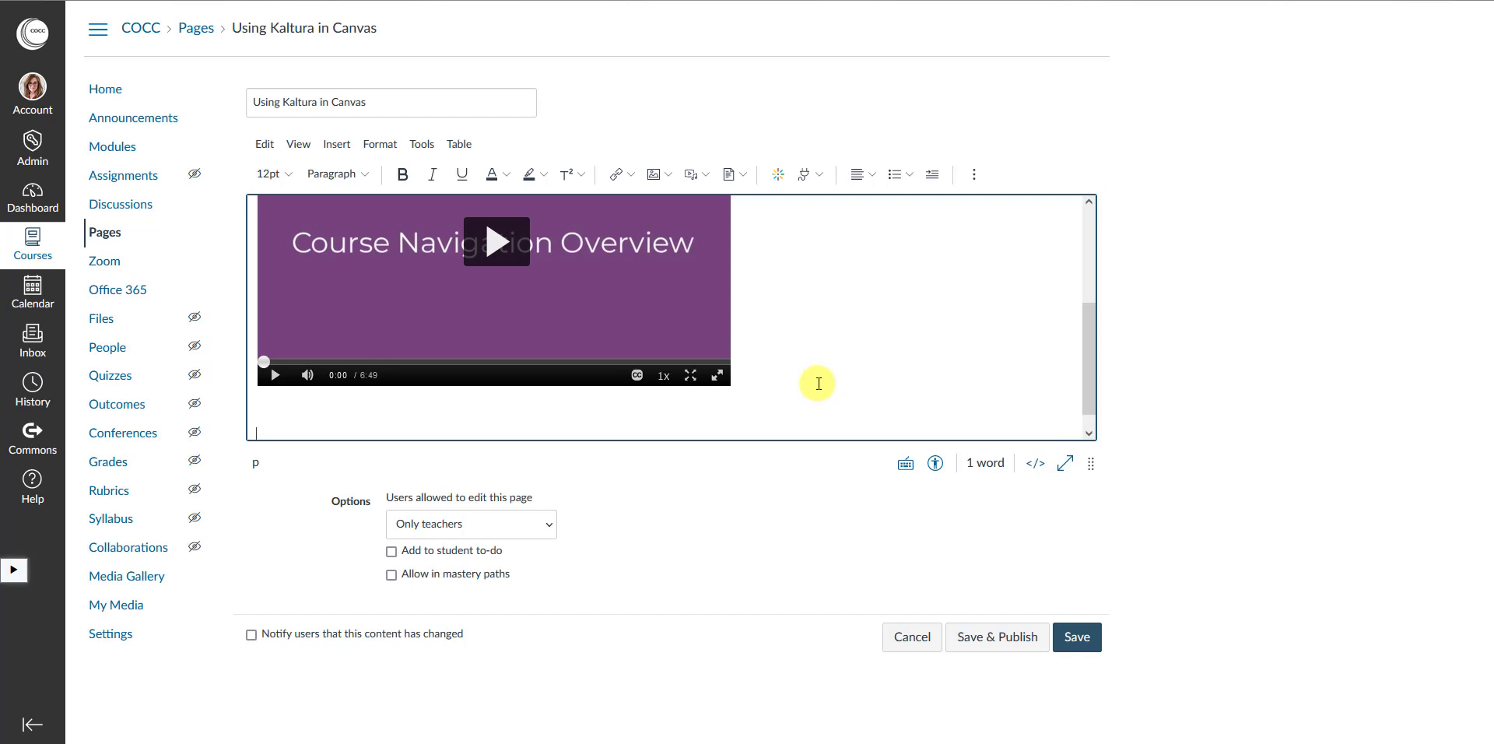
Open the All Apps list from the Apps dropdown, showing Embed Kaltura Media, Google Apps, Vimeo, YouTube.
left_click(804, 179)
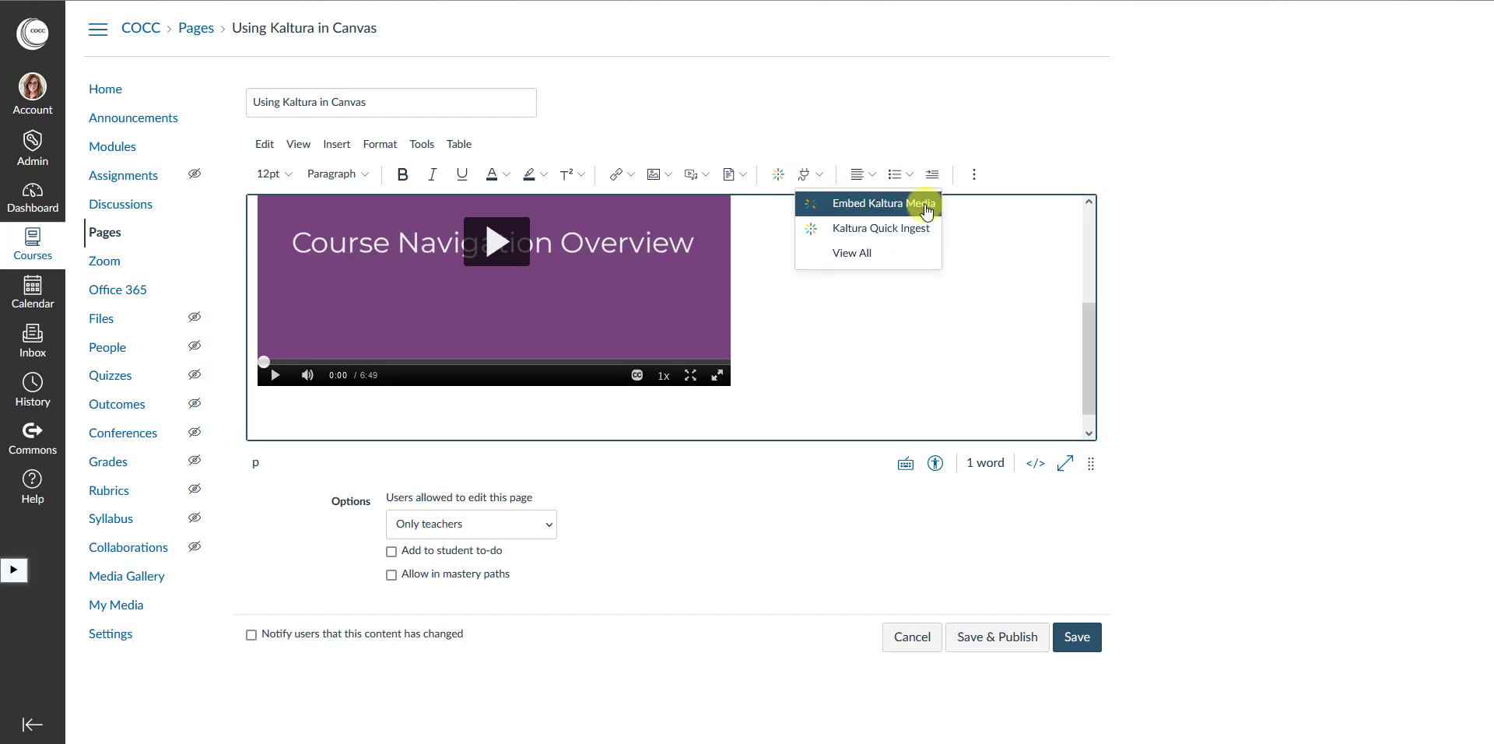
left_click(907, 263)
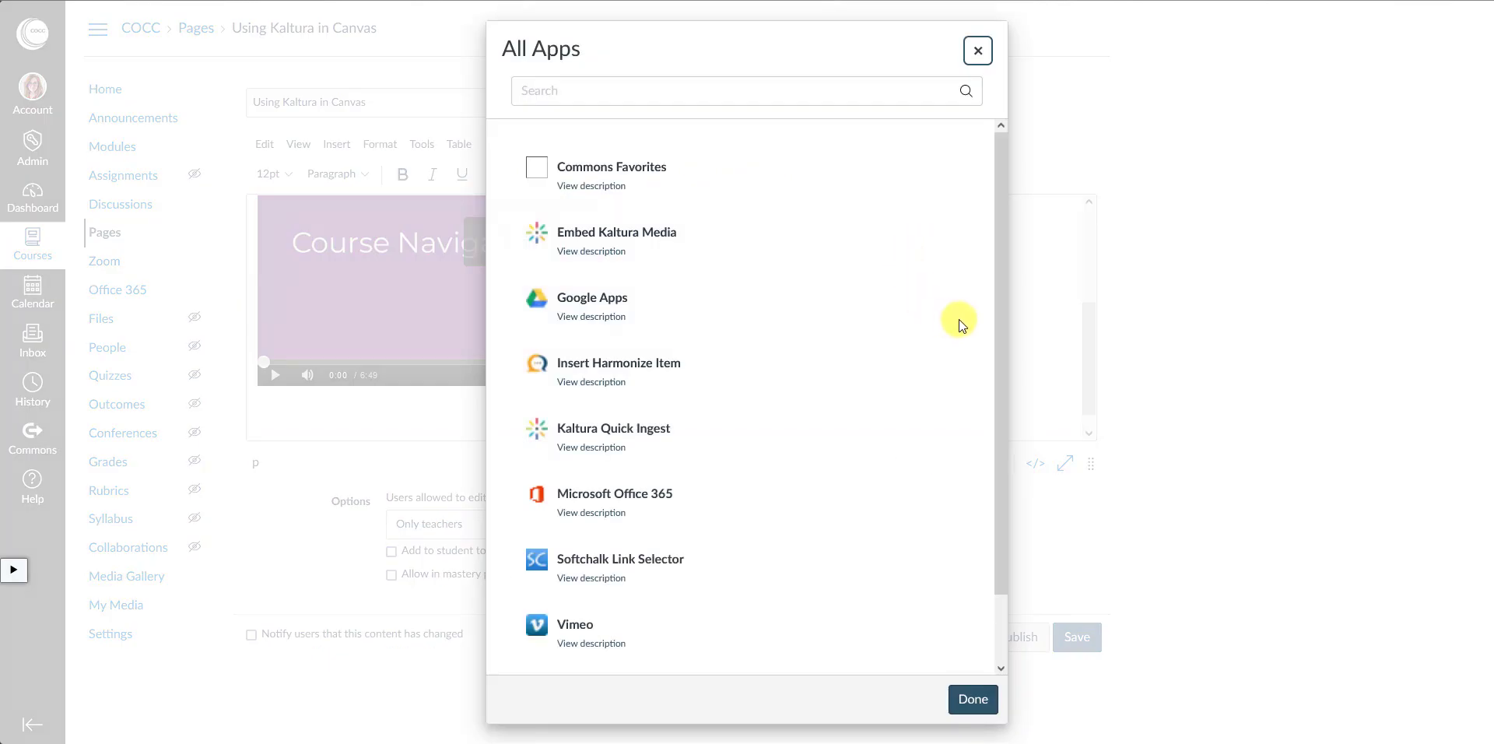
scroll(998, 266, "down", 1)
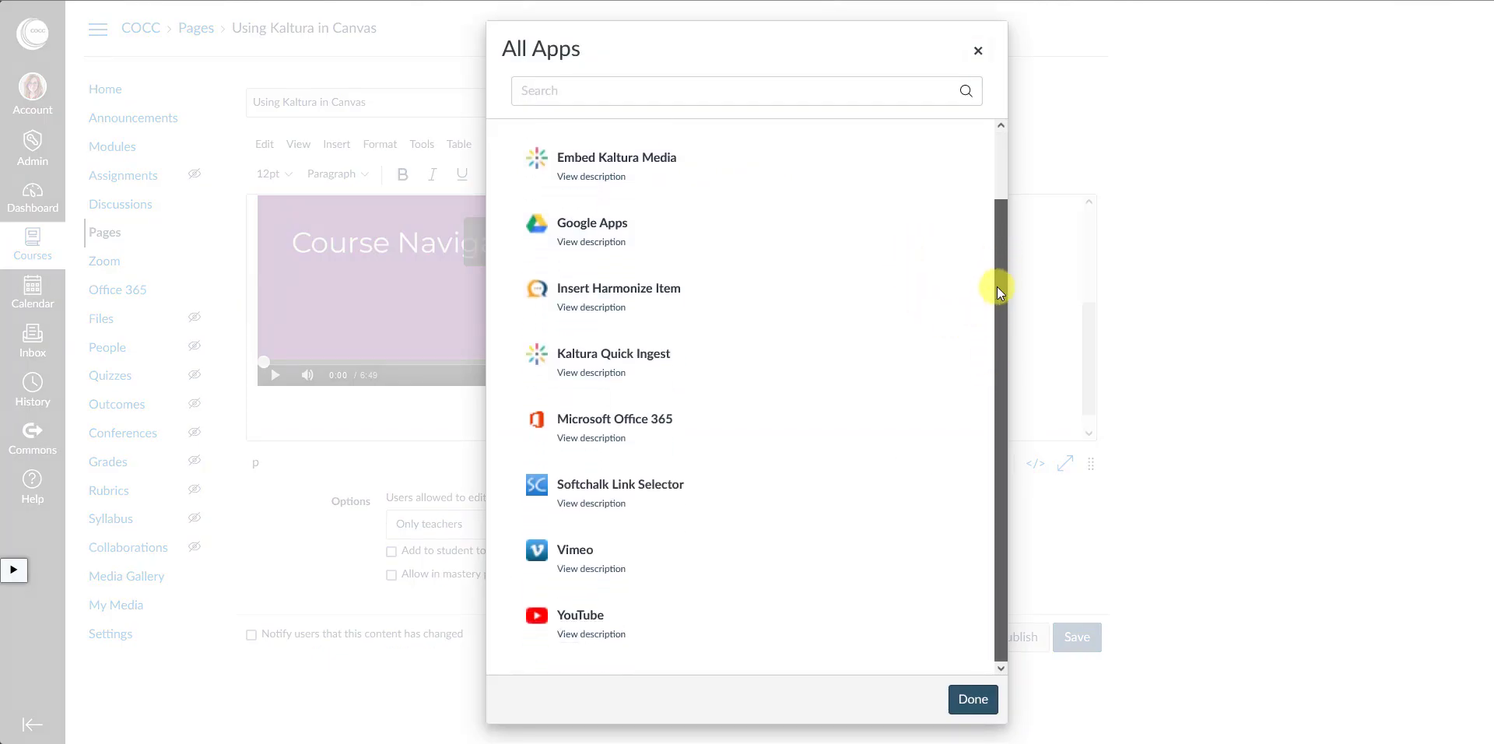
scroll(997, 287, "up", 2)
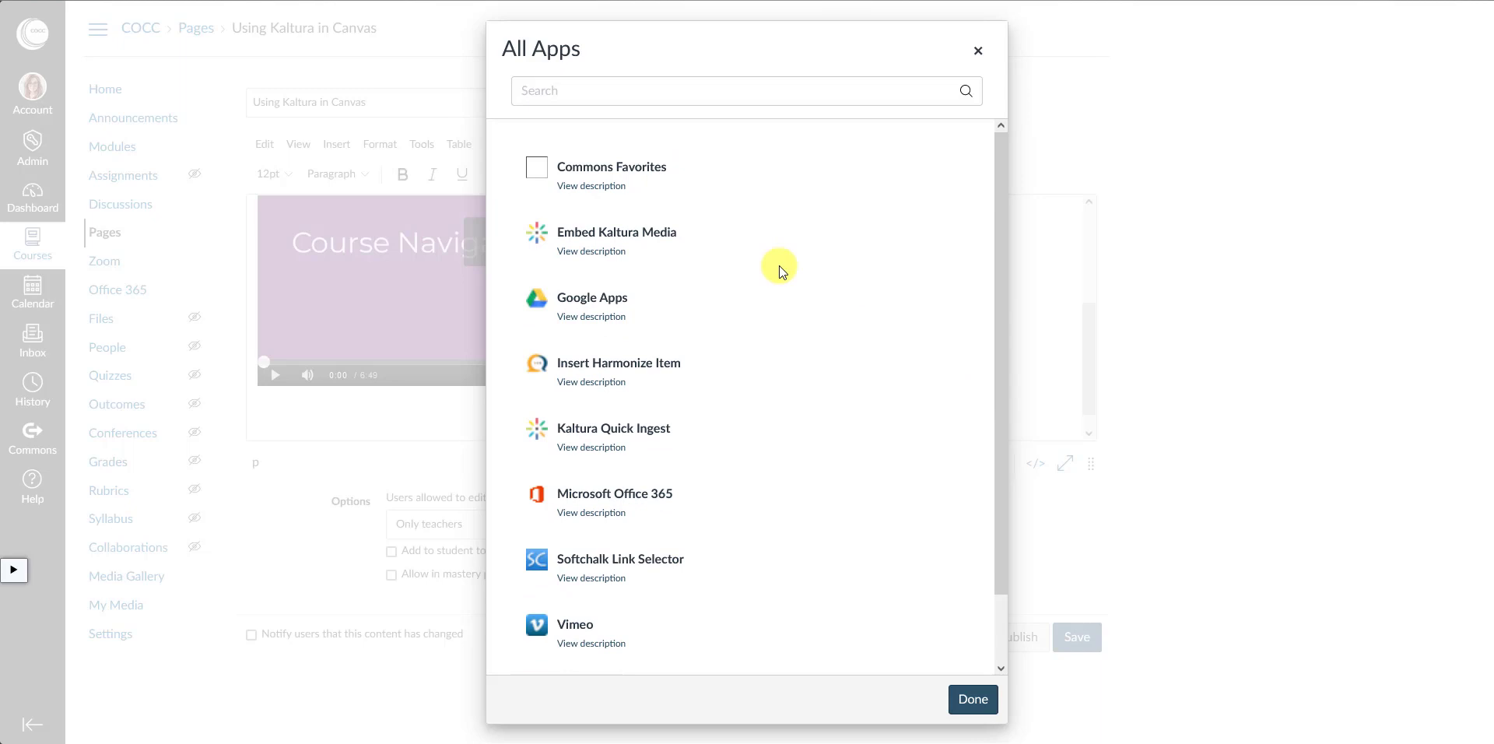
Preview Kaltura Quick Ingest from All Apps, then close it to return to the page editor.
left_click(615, 428)
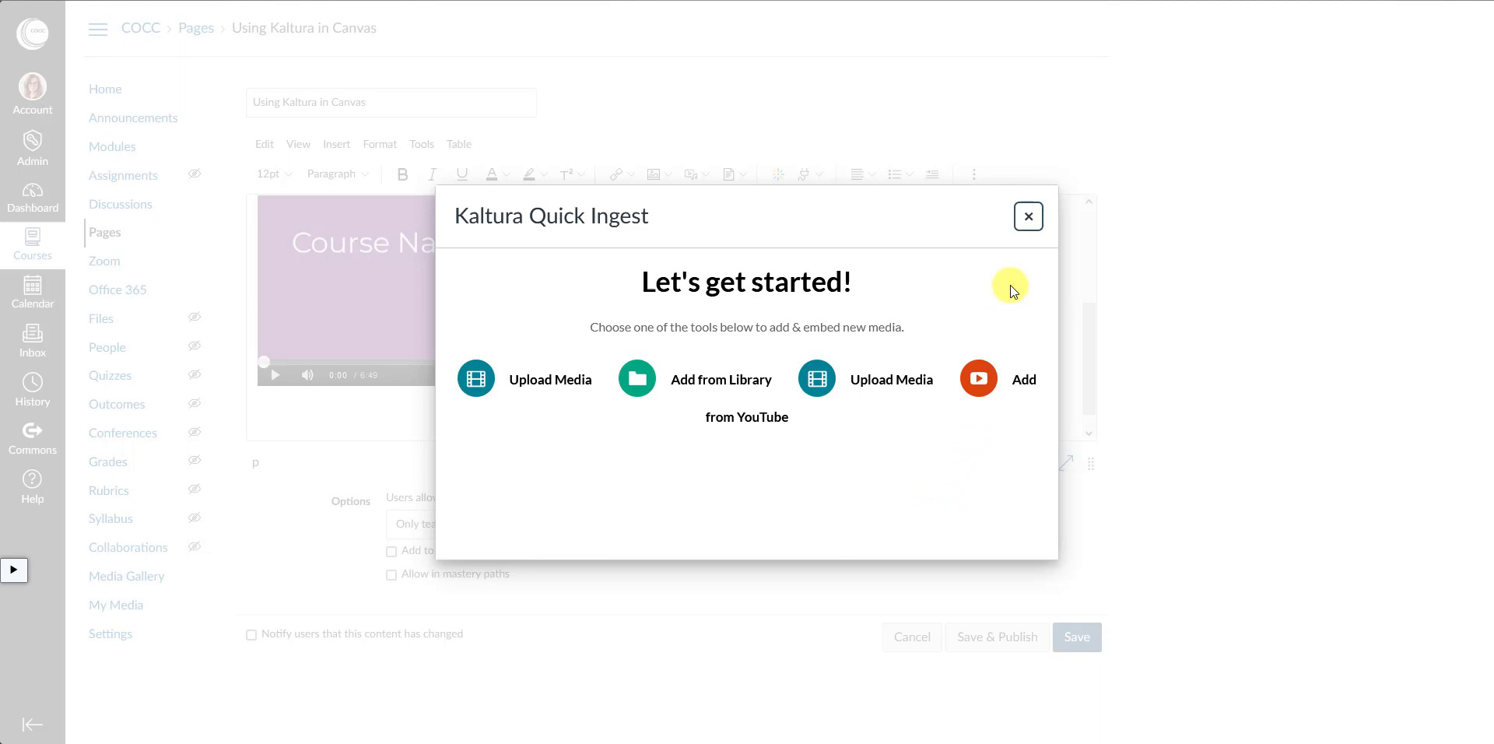
left_click(1027, 219)
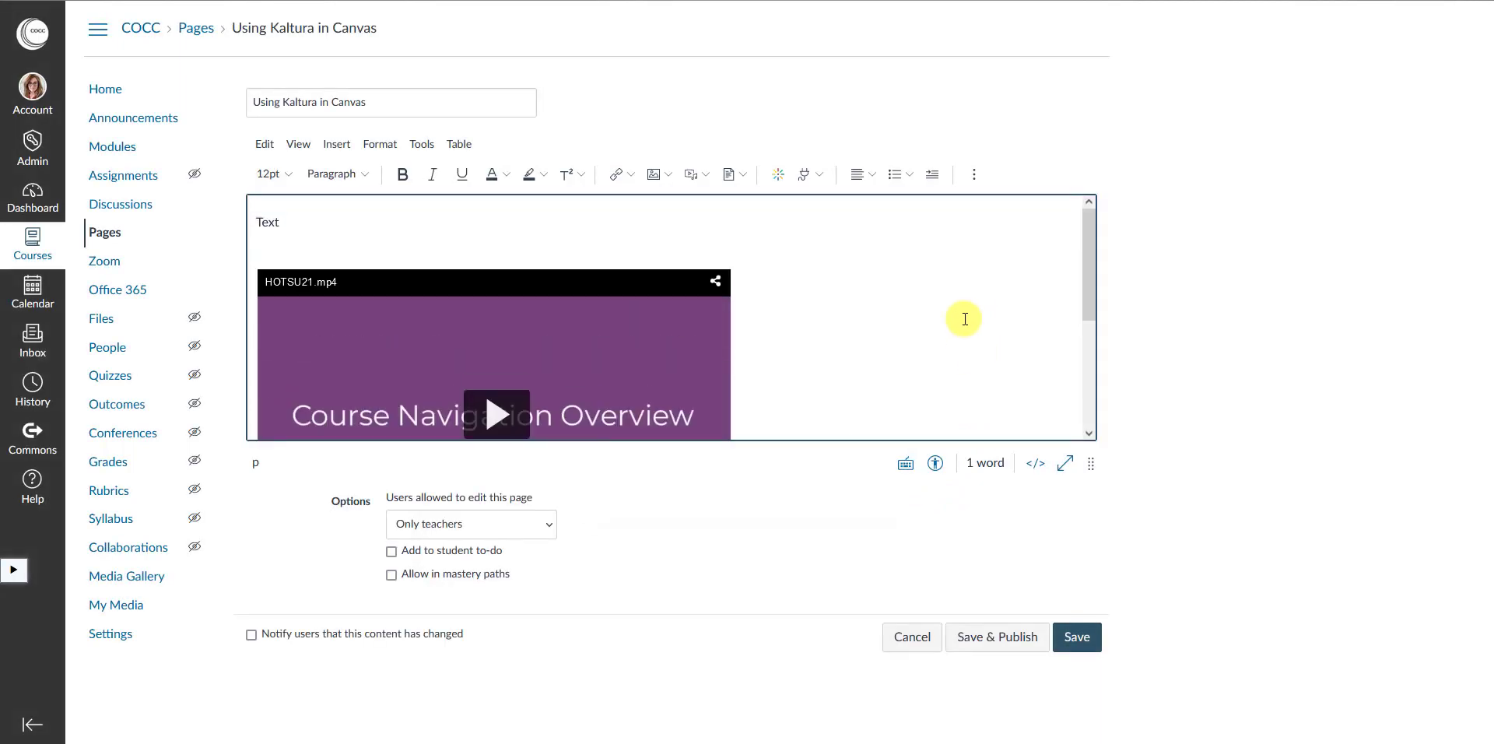
scroll(958, 358, "down", 3)
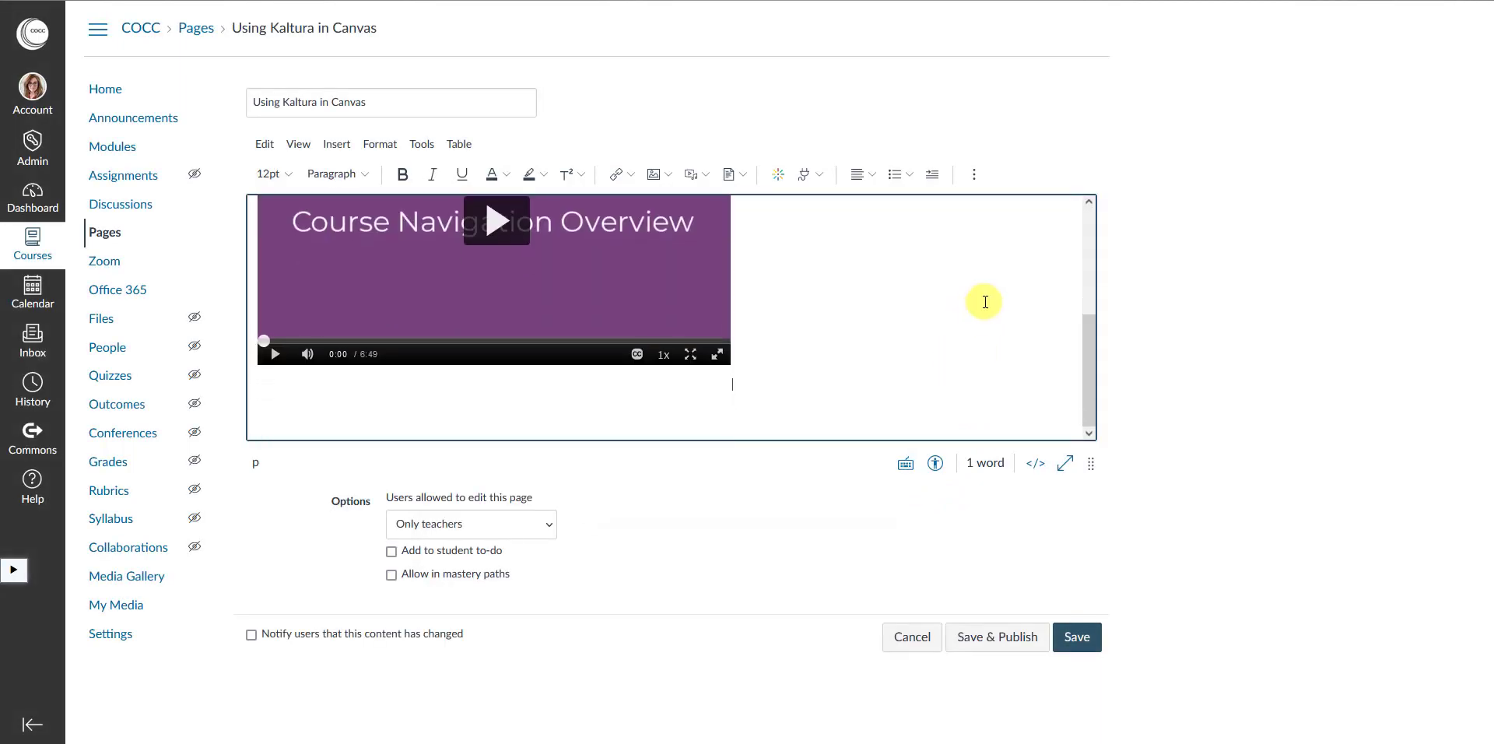
scroll(981, 304, "up", 3)
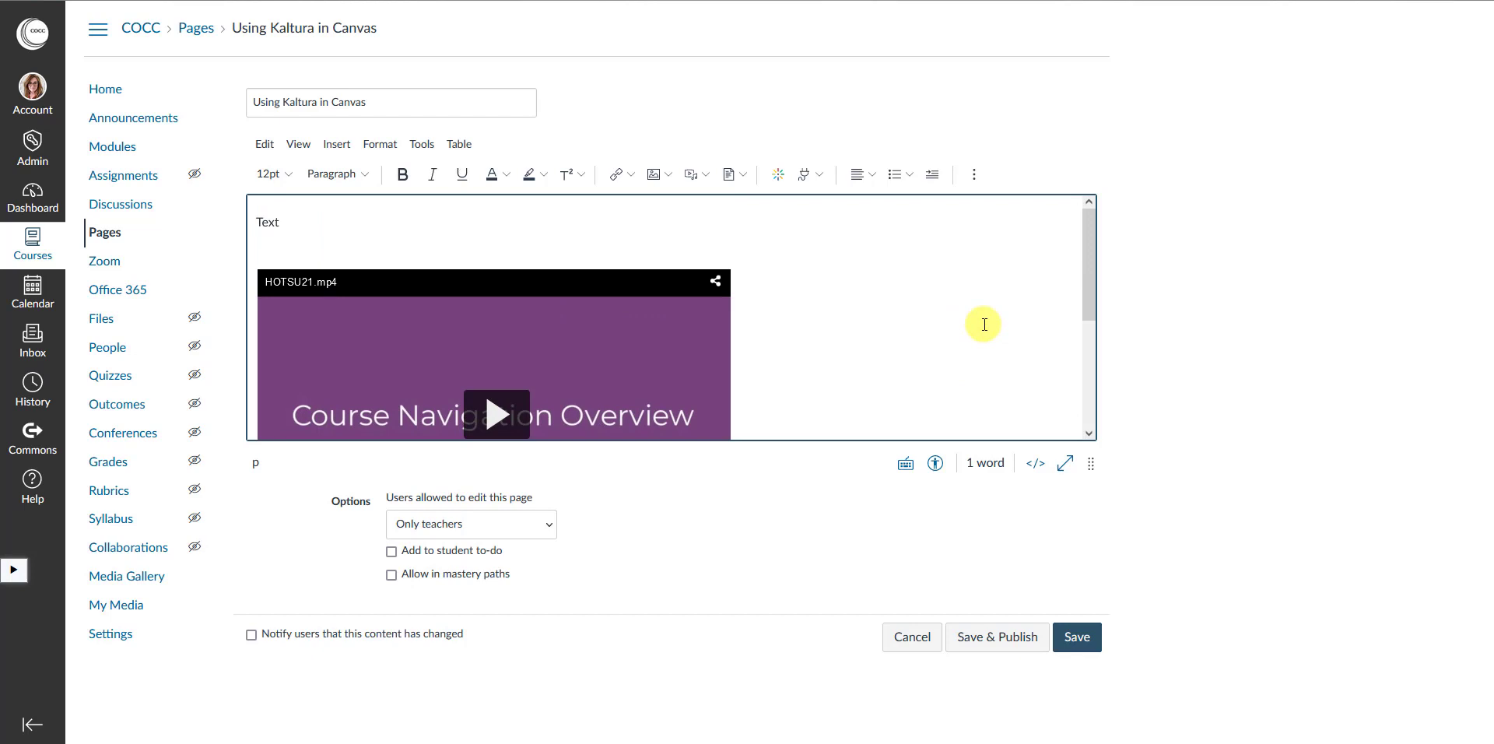